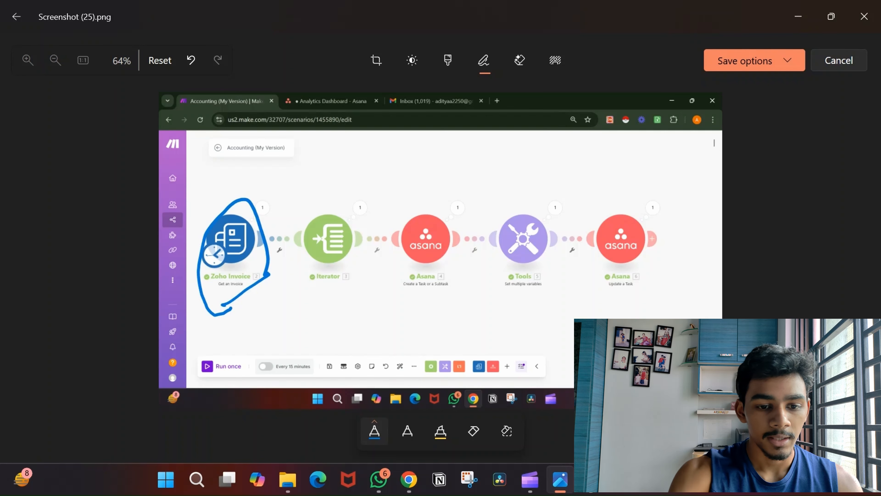
Draw an arrow from Zoho Invoice to Iterator, and above the modules sketch a lined document with an arrow to a divided box.
mouse_move(262, 221)
left_mouse_down()
mouse_move(326, 208)
mouse_move(307, 211)
left_mouse_up()
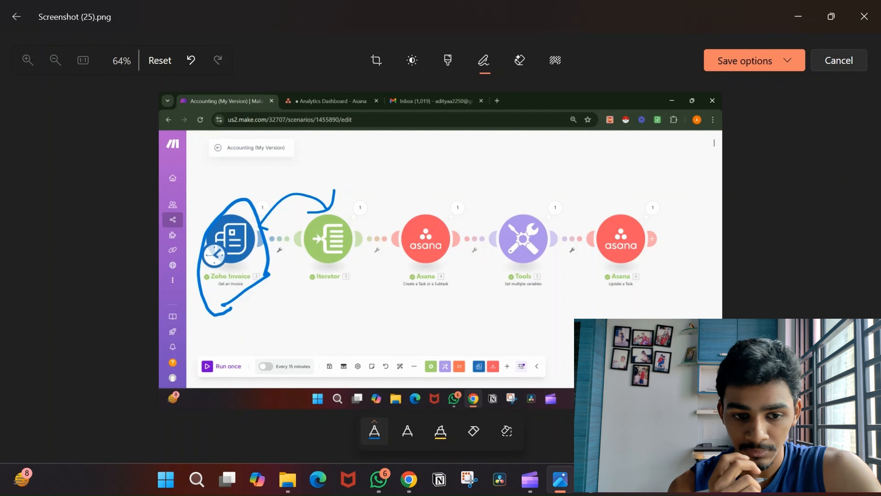
left_click_drag(394, 153, 419, 210)
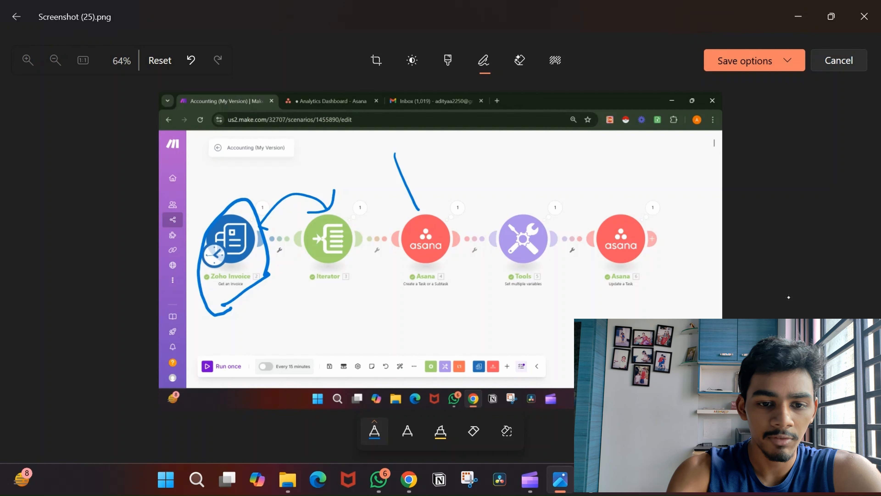
mouse_move(394, 154)
left_mouse_down()
mouse_move(481, 200)
mouse_move(425, 210)
left_mouse_up()
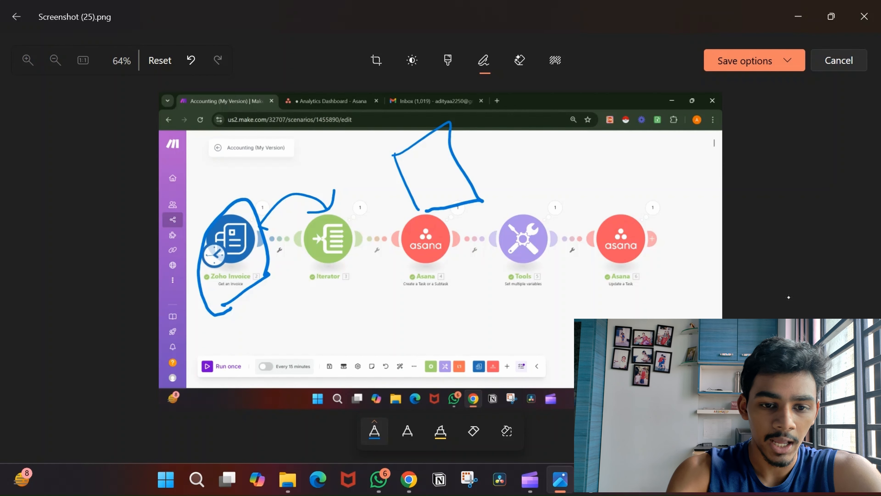
left_click_drag(409, 166, 435, 149)
left_click_drag(412, 182, 438, 168)
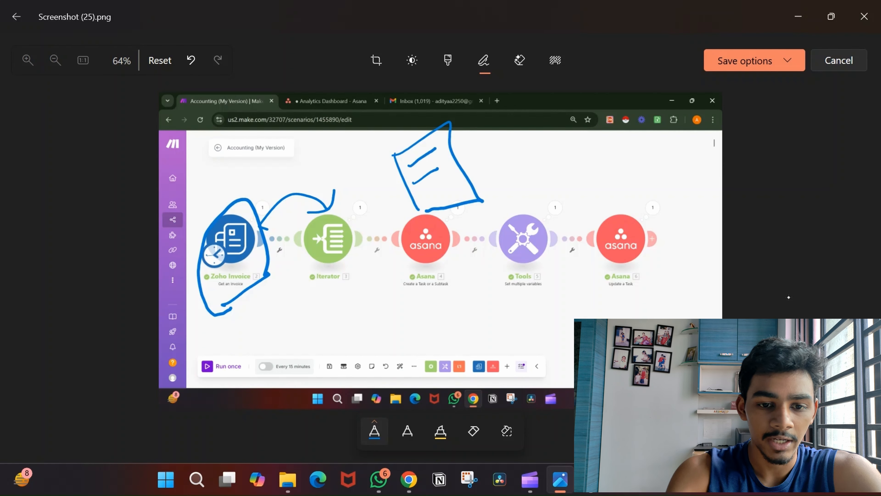
mouse_move(423, 199)
left_mouse_down()
mouse_move(501, 166)
mouse_move(522, 171)
mouse_move(508, 177)
mouse_move(633, 177)
mouse_move(554, 203)
mouse_move(636, 145)
left_mouse_up()
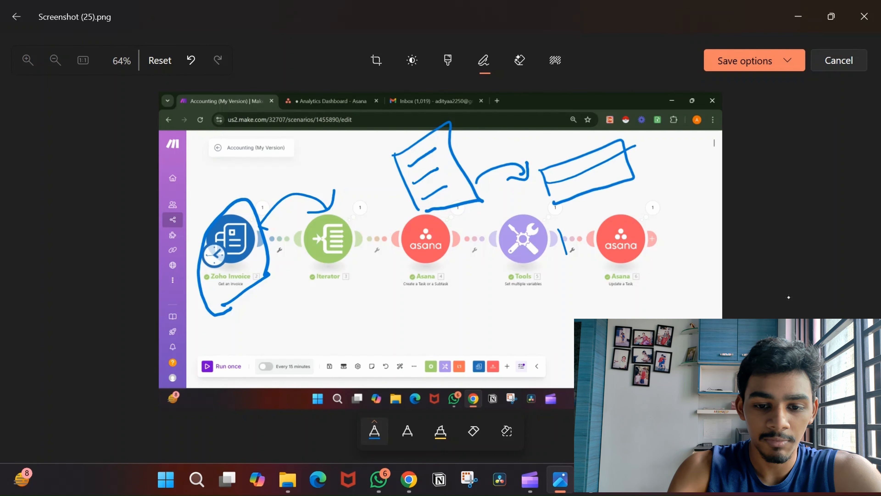
Sketch three narrow upright boxes around the last Asana module and scribble over the lined document sketch.
left_click_drag(566, 253, 576, 293)
left_click_drag(556, 230, 583, 284)
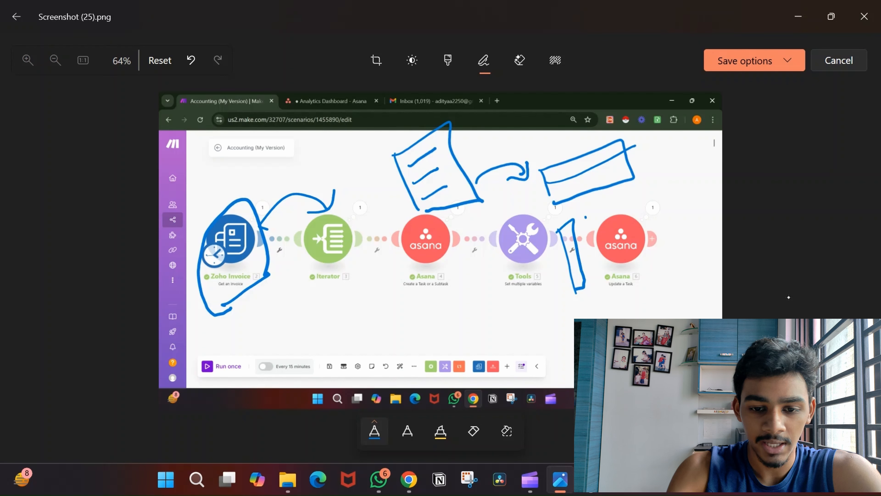
mouse_move(585, 217)
left_mouse_down()
mouse_move(605, 270)
mouse_move(611, 229)
mouse_move(604, 272)
mouse_move(620, 205)
mouse_move(648, 221)
mouse_move(635, 256)
left_mouse_up()
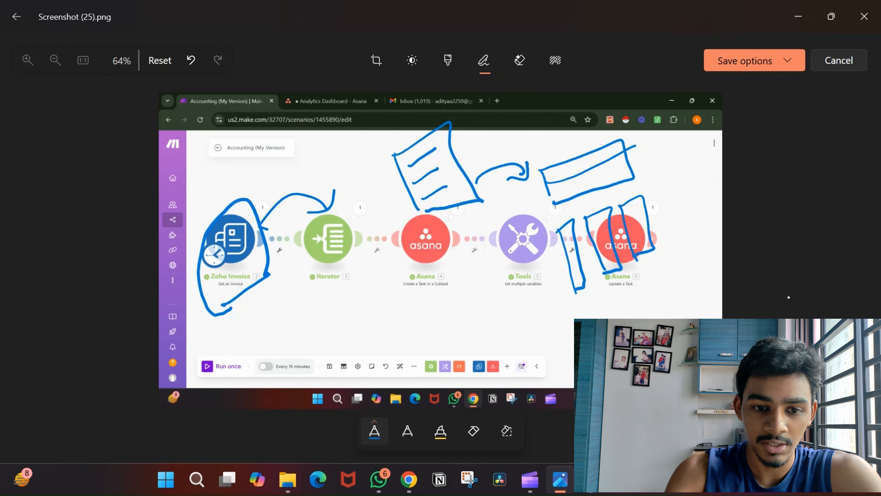
mouse_move(433, 144)
left_mouse_down()
mouse_move(407, 171)
mouse_move(413, 192)
mouse_move(451, 208)
left_mouse_up()
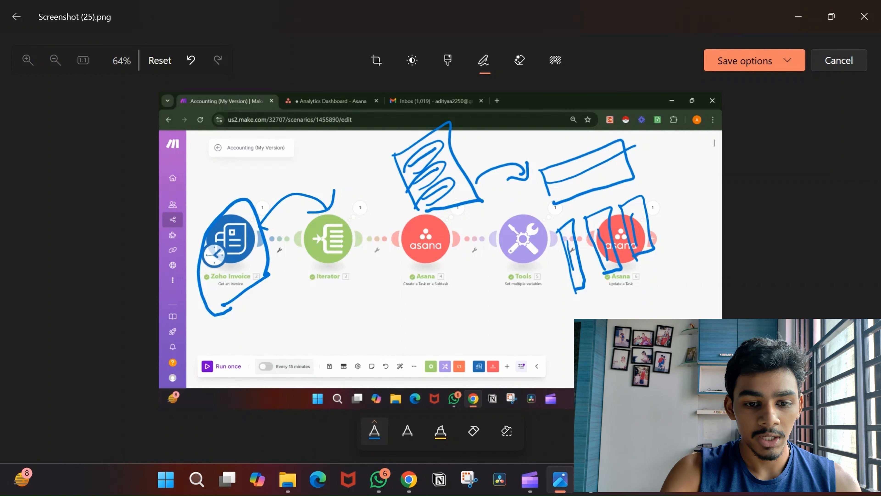
Underline the Asana Create a Task or a Subtask module and circle the Tools module in blue pen.
left_click_drag(407, 302, 458, 275)
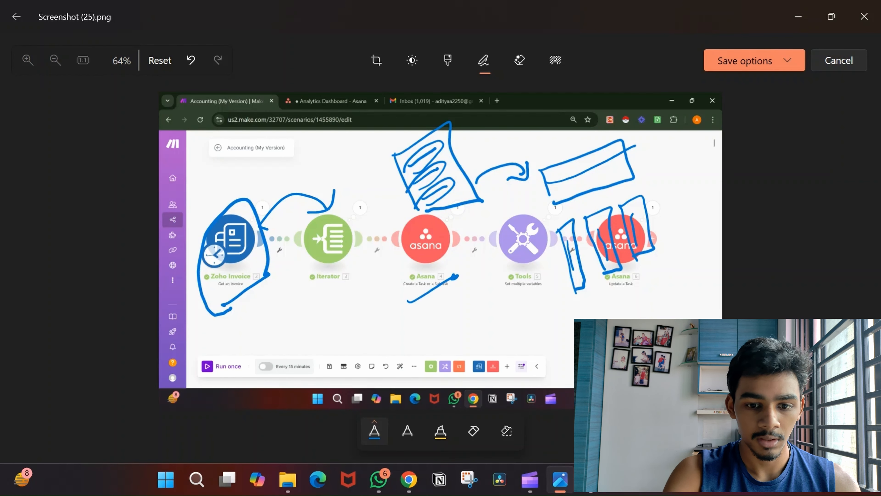
left_click_drag(523, 299, 508, 298)
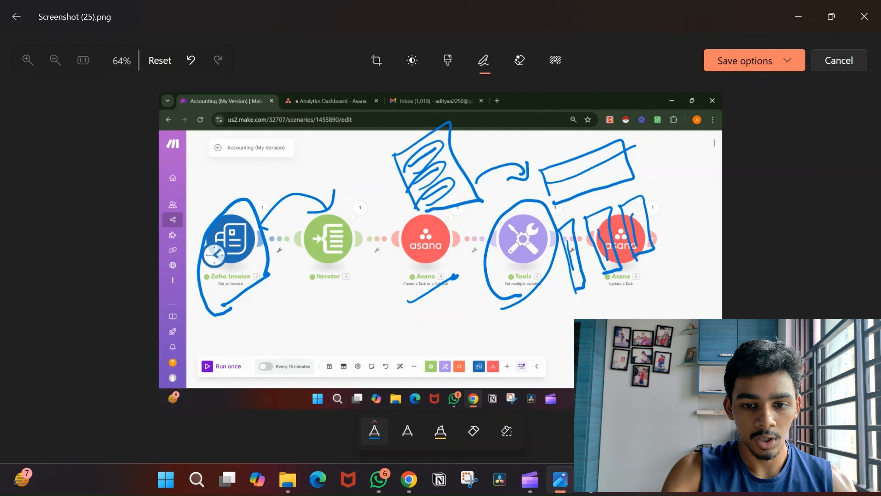
Erase the three upright boxes and circle the Asana Update a Task module in blue pen.
left_click(474, 430)
mouse_move(596, 243)
left_mouse_down()
mouse_move(628, 228)
mouse_move(569, 256)
left_mouse_up()
left_click(374, 431)
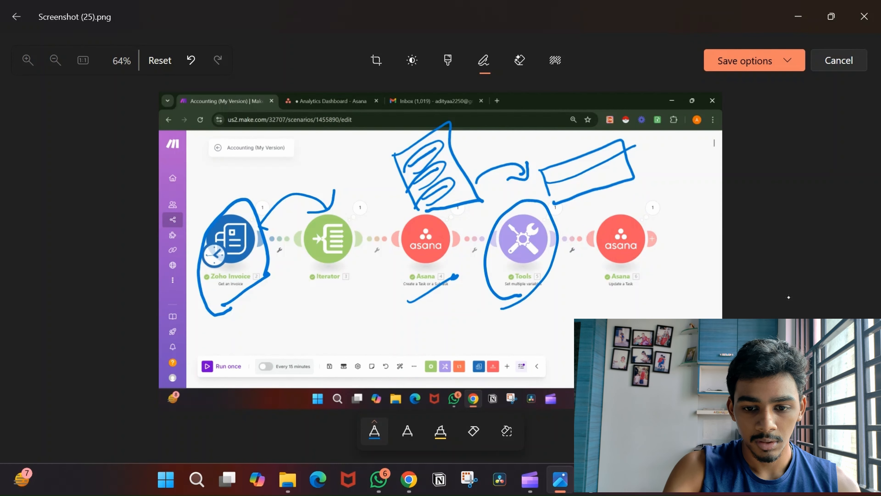
mouse_move(604, 300)
left_mouse_down()
mouse_move(671, 223)
mouse_move(638, 300)
left_mouse_up()
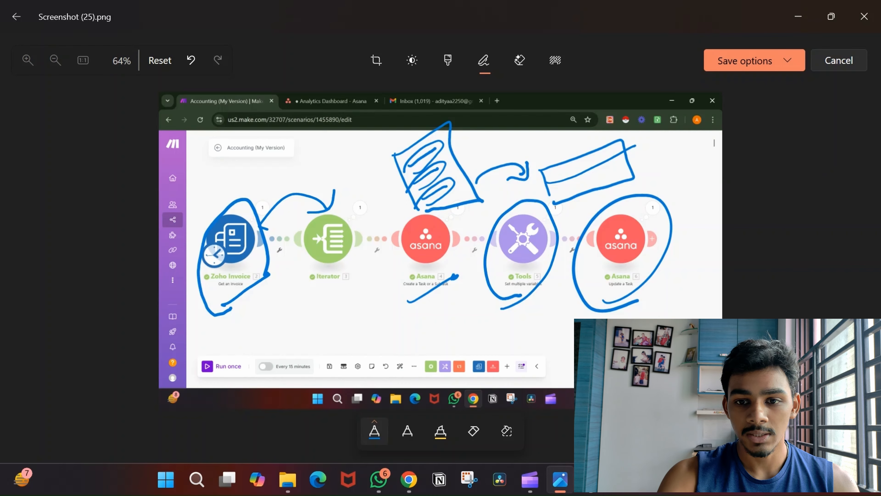
Switch to Chrome and examine the Make scenario and the financial columns of the Asana Analytics Dashboard project.
left_click(798, 16)
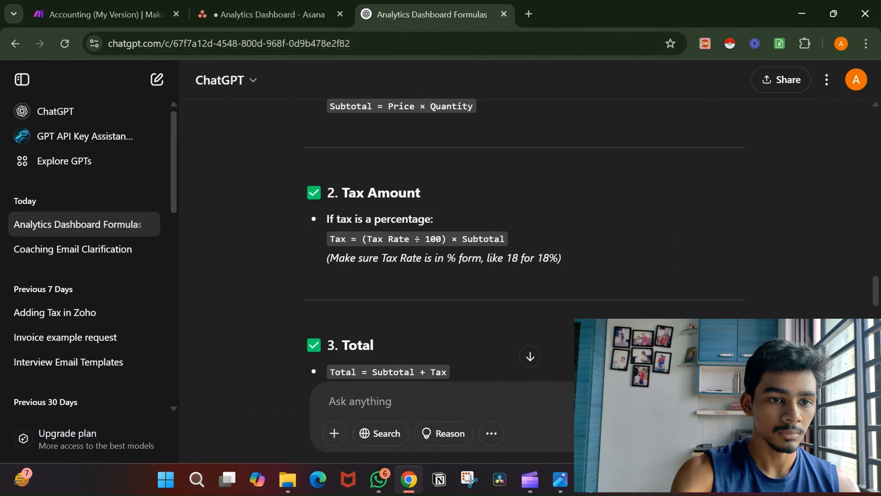
left_click(153, 14)
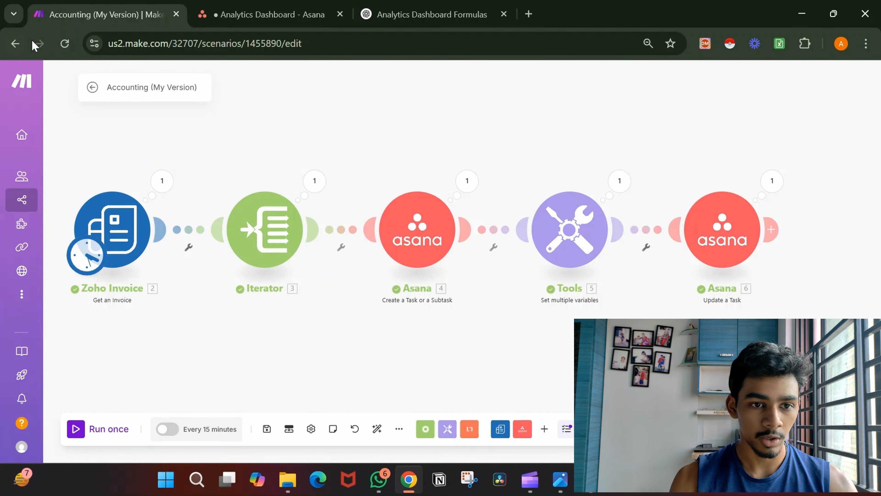
left_click(274, 19)
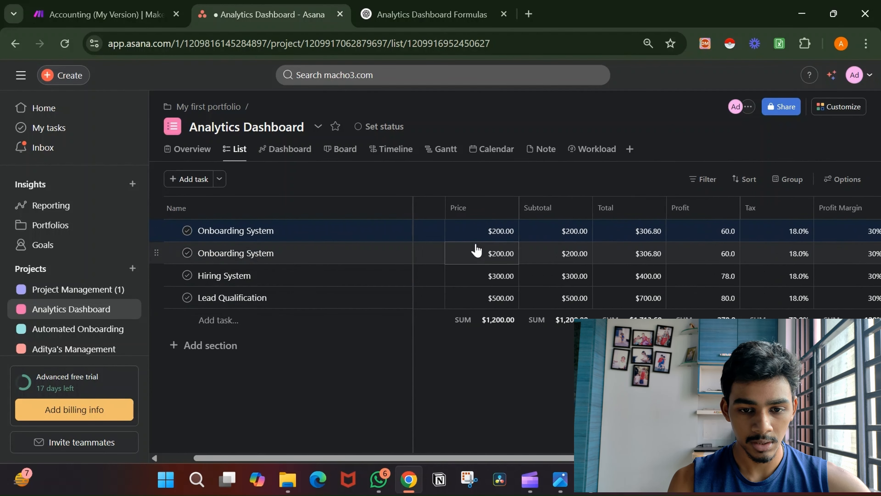
scroll(546, 266, "right", 5)
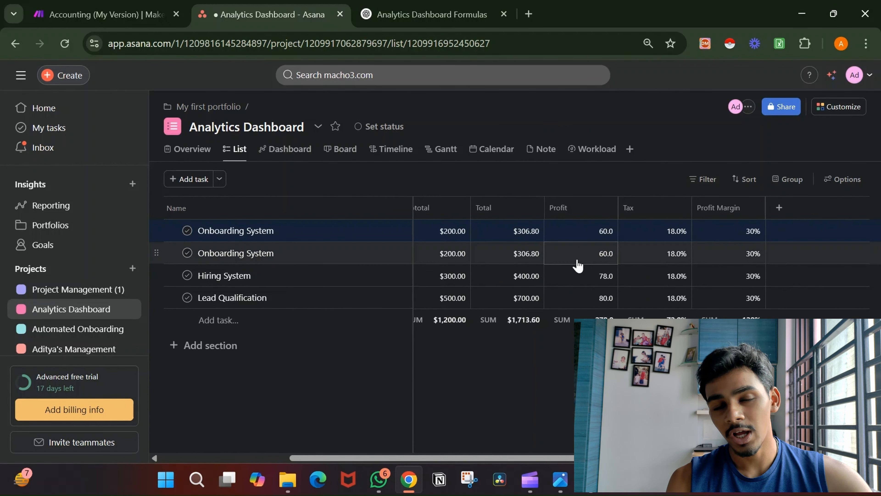
scroll(578, 266, "left", 2)
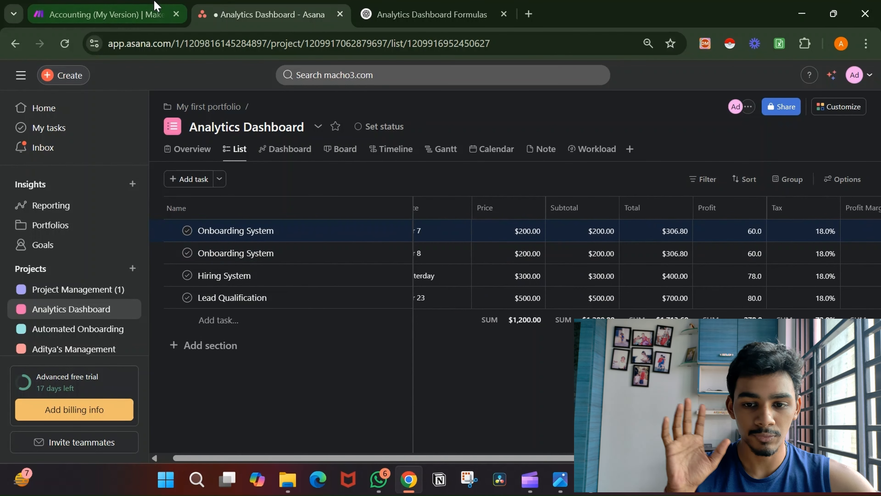
Return to the Accounting (My Version) scenario in Make and run it once.
mouse_move(156, 5)
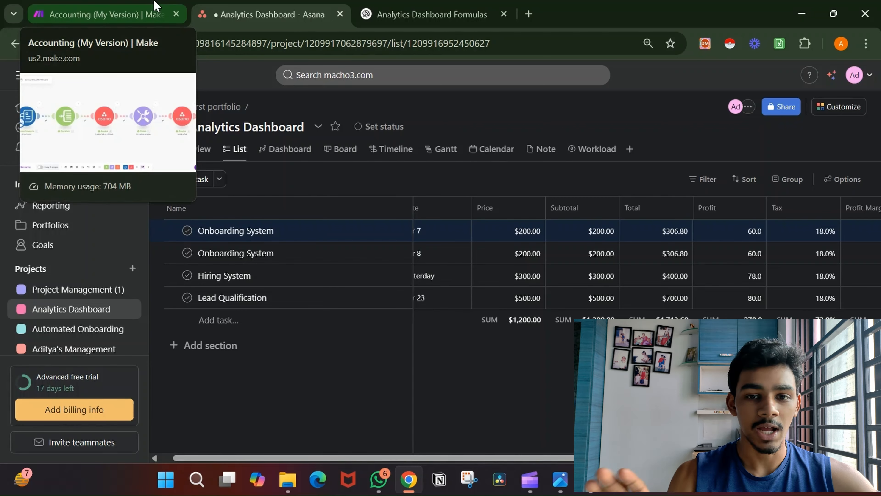
left_click(156, 4)
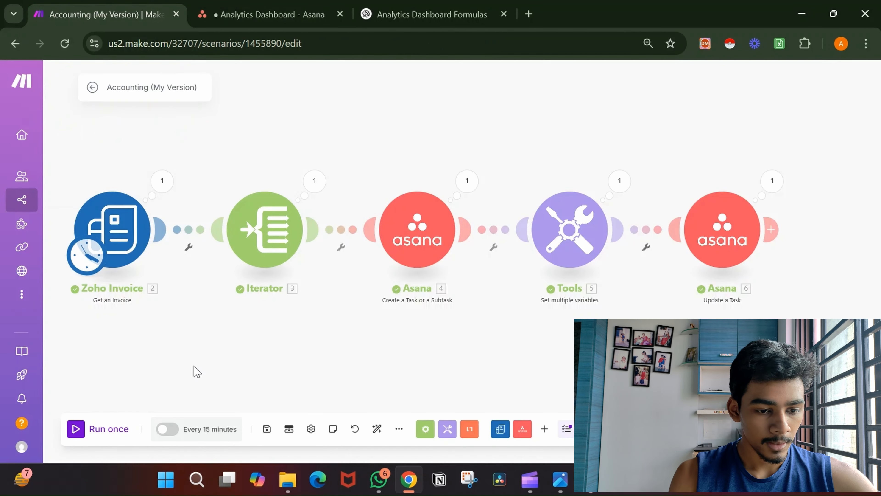
left_click(108, 429)
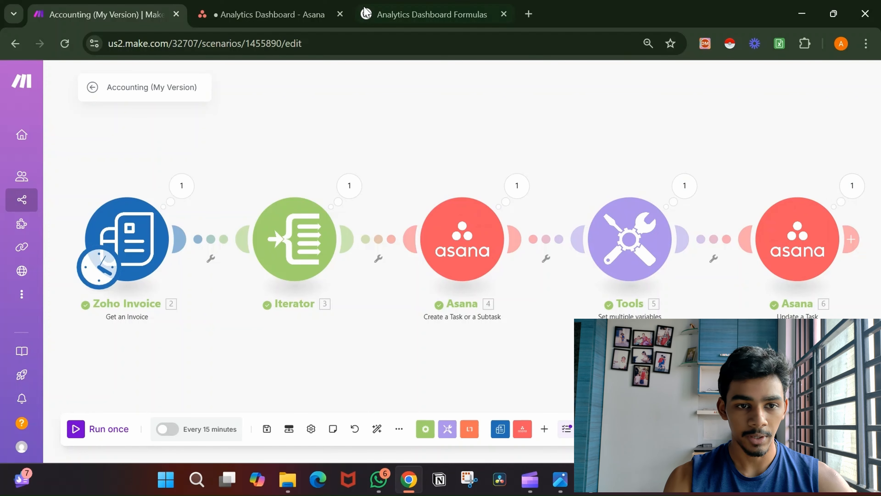
Check the newly added Onboarding System task in the Asana Analytics Dashboard from its date through to its profit margin.
left_click(281, 8)
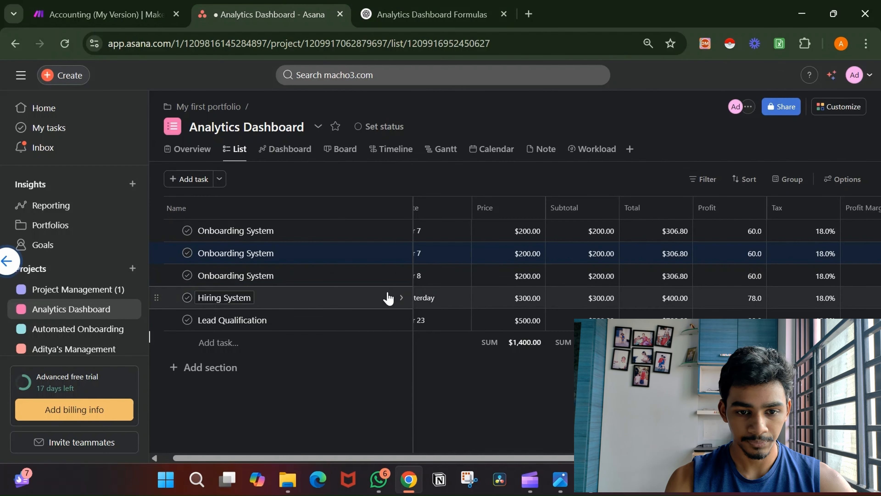
scroll(486, 286, "left", 1)
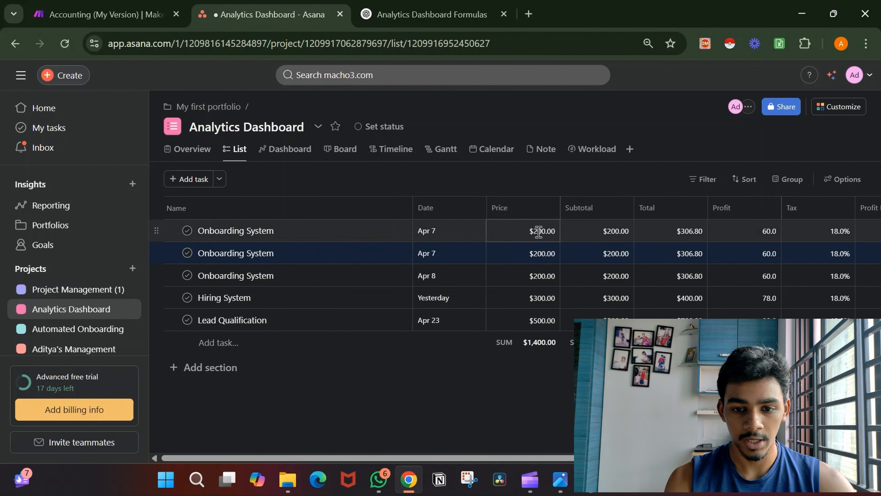
scroll(538, 231, "right", 1)
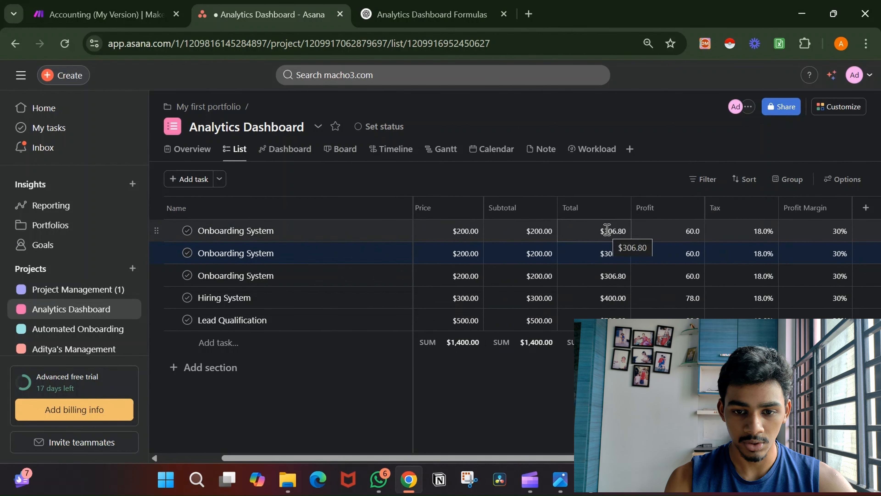
scroll(607, 230, "right", 1)
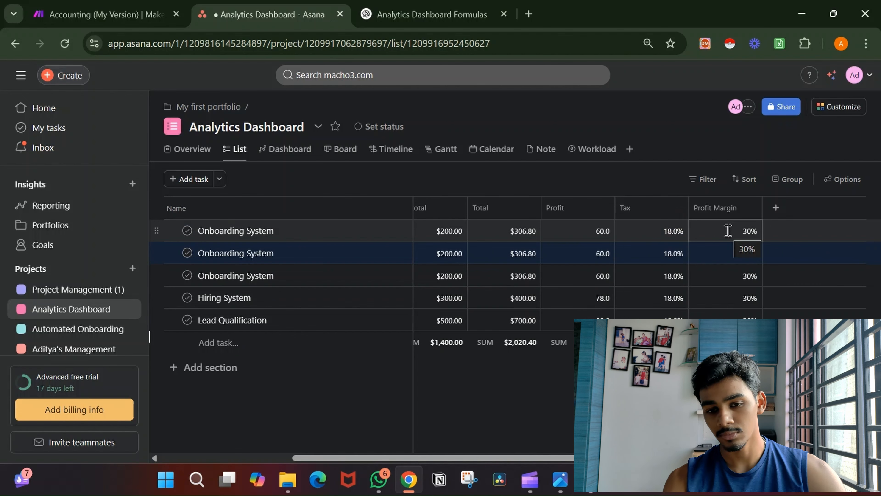
scroll(660, 267, "left", 5)
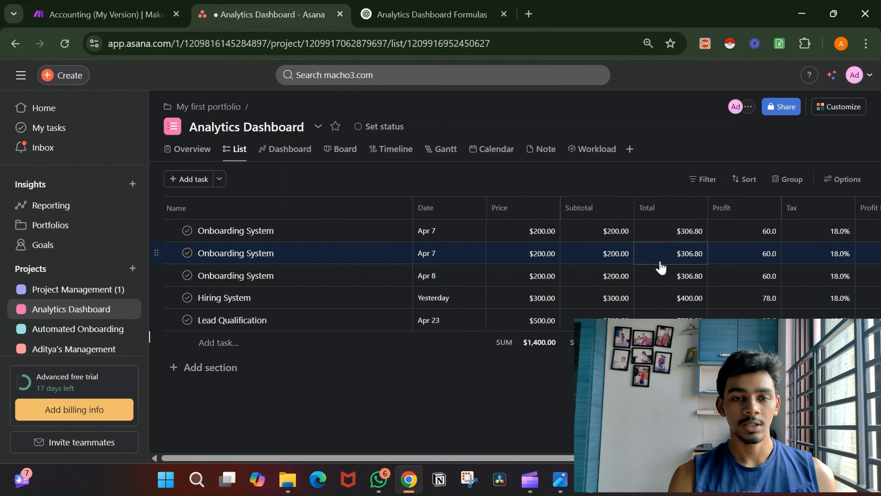
Create a new scenario in Make and choose Zoho Invoice as the app for its first module.
key("ctrl+1")
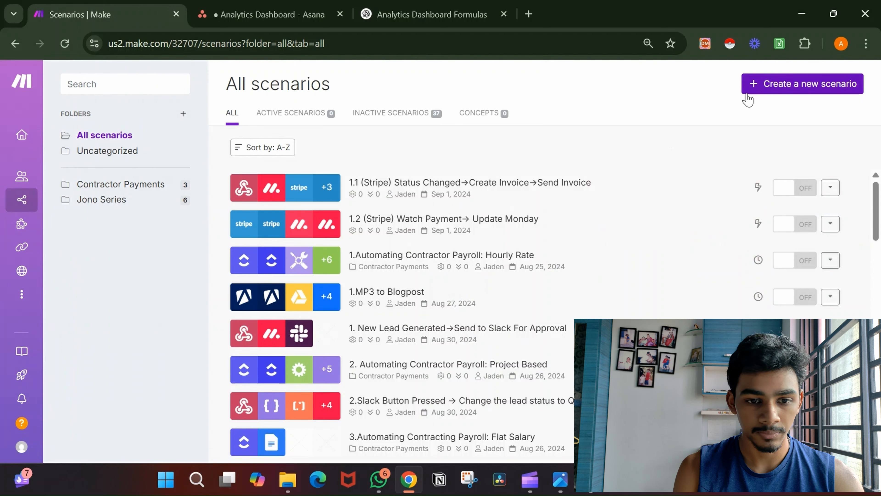
left_click(774, 87)
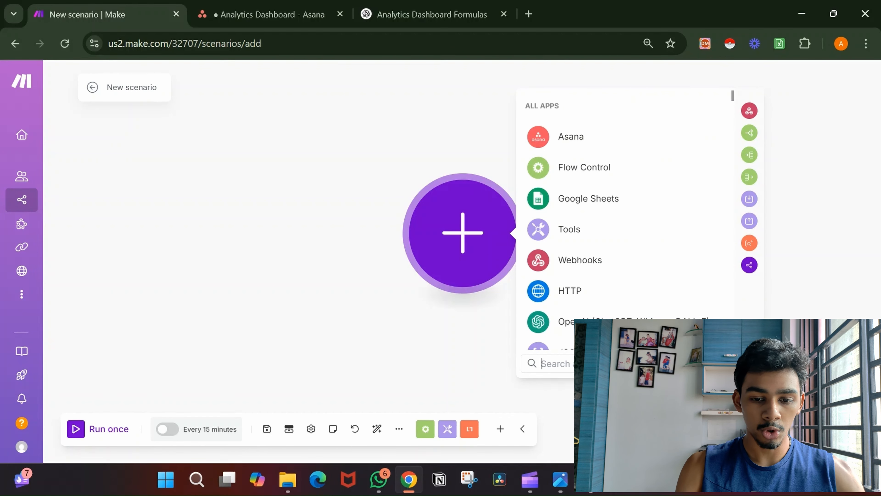
type("Zoh")
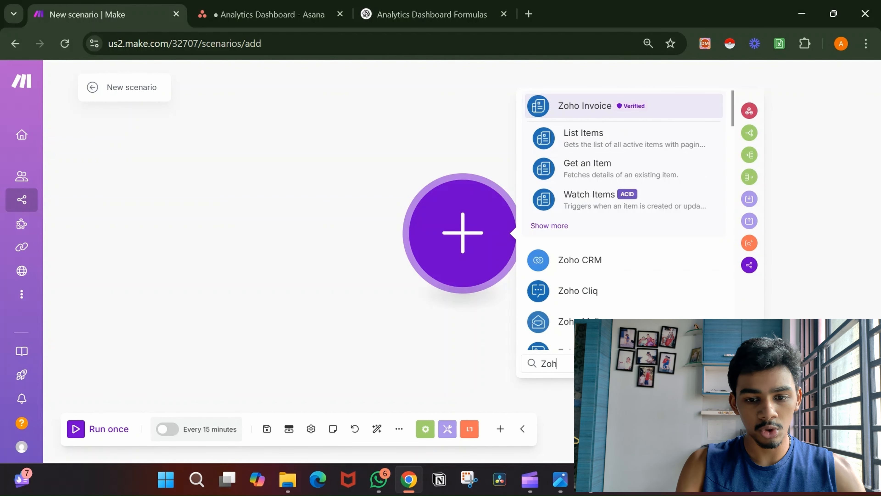
left_click(679, 112)
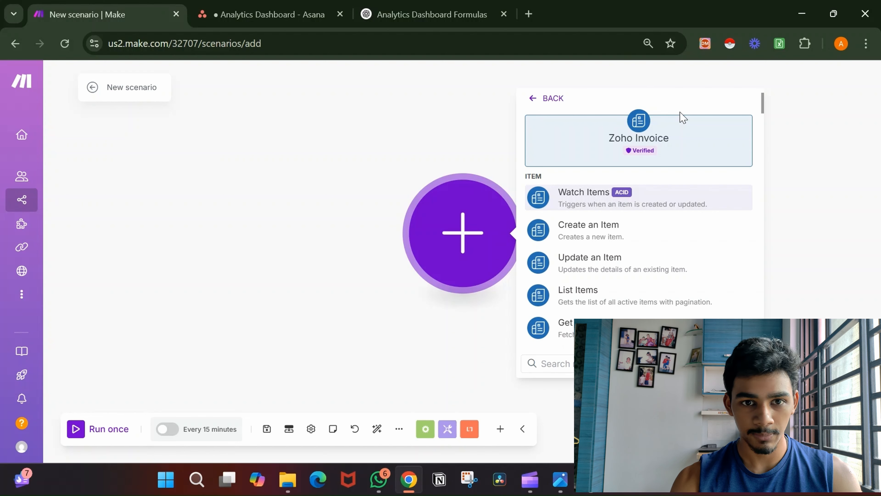
Find the Zoho Invoice actions matching "get an" and add Get an Invoice as the first module.
scroll(652, 248, "down", 4)
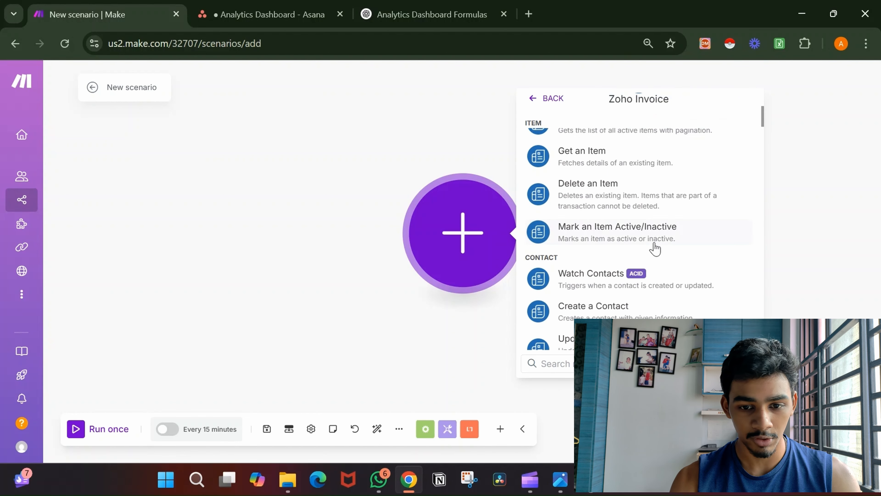
scroll(655, 248, "down", 1)
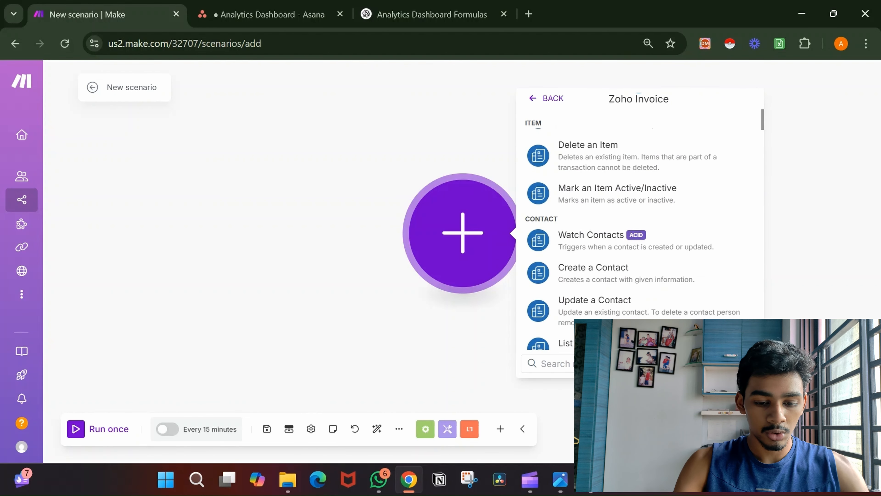
type("in")
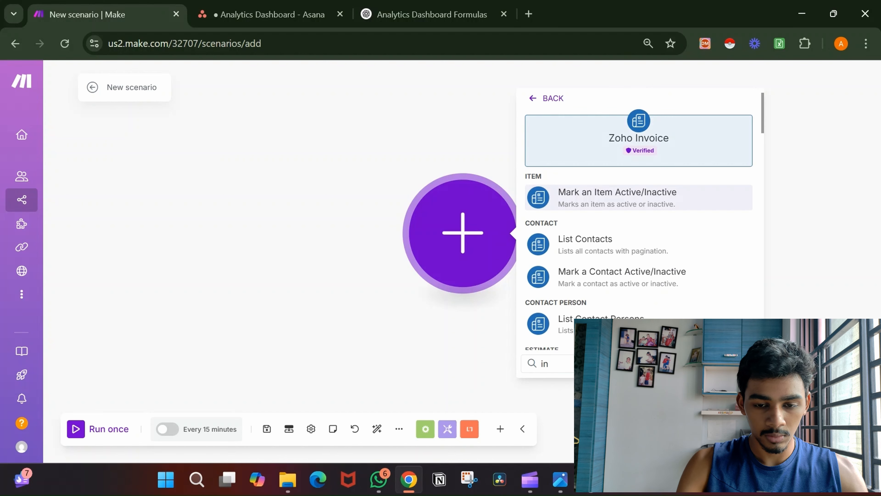
key("BackSpace")
key("BackSpace")
type("get a")
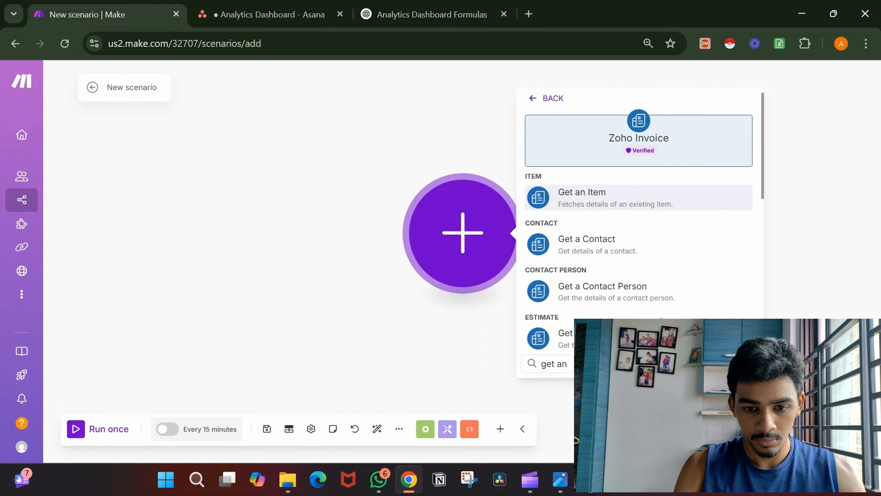
scroll(659, 312, "down", 5)
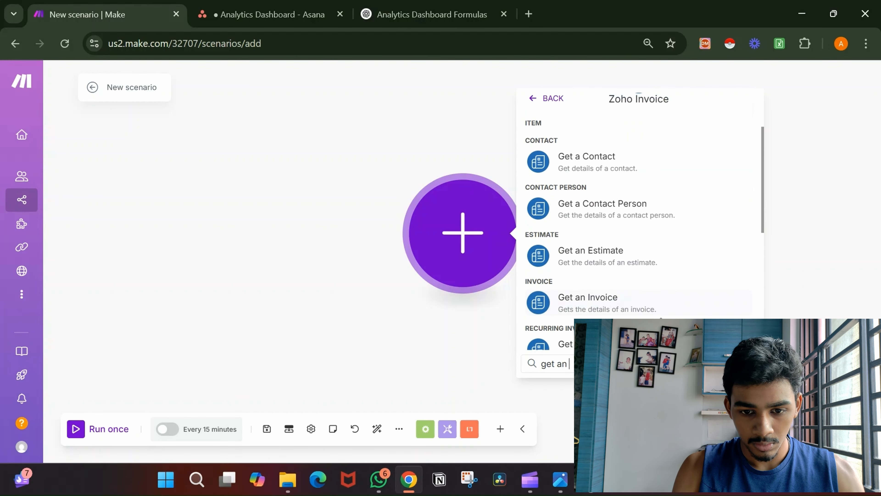
left_click(645, 229)
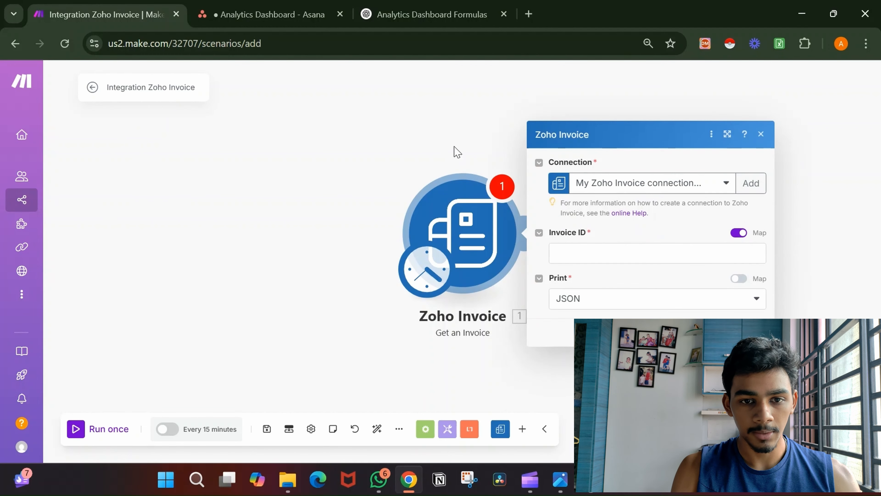
Find Zoho Invoice through a web search for "zoho invoice" in a new browser tab and sign in to the account.
left_click(527, 15)
left_click(505, 38)
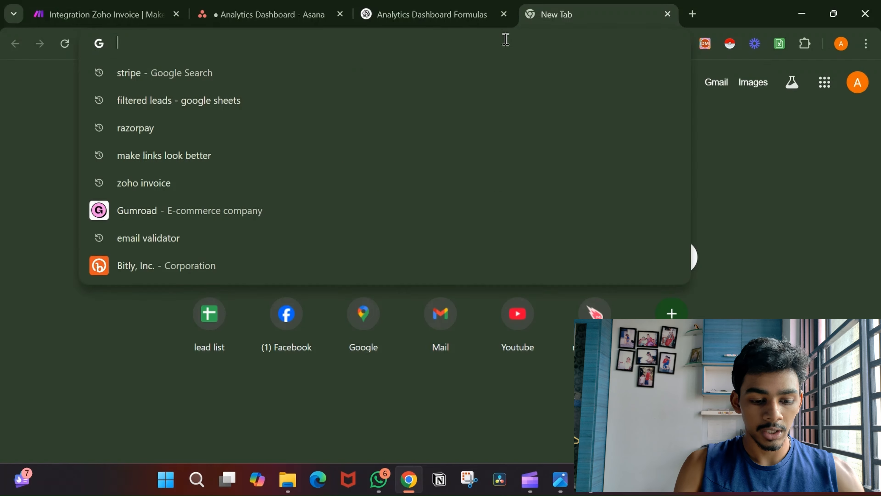
type("zohi")
key("BackSpace")
type("o")
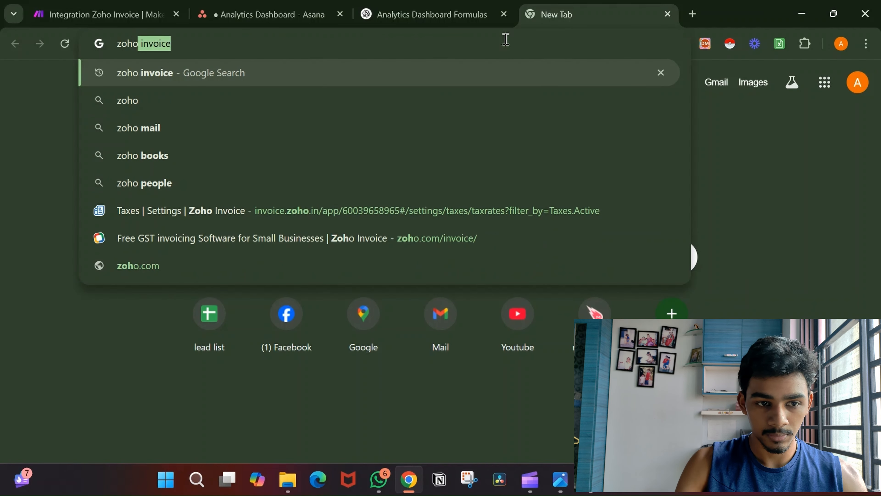
key("Return")
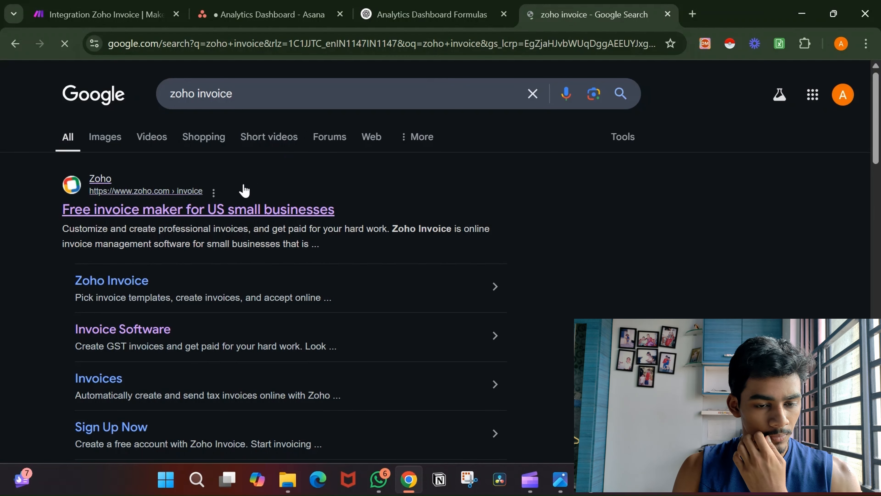
left_click(243, 218)
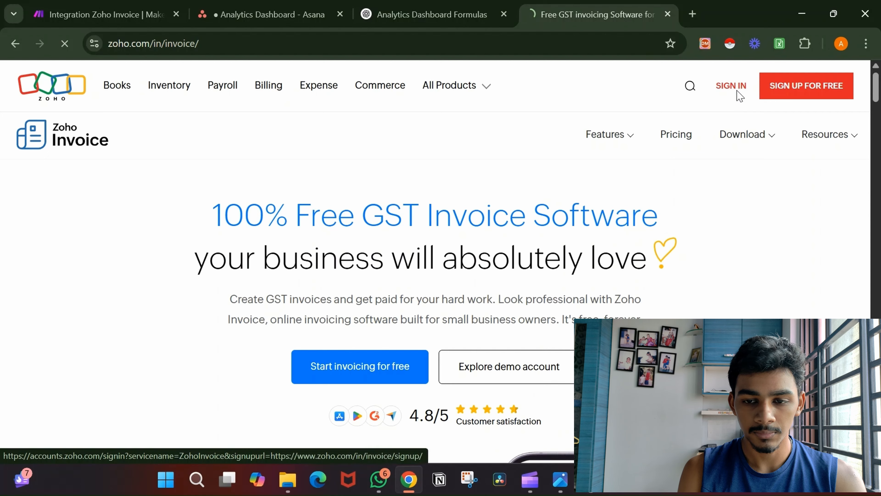
left_click(737, 97)
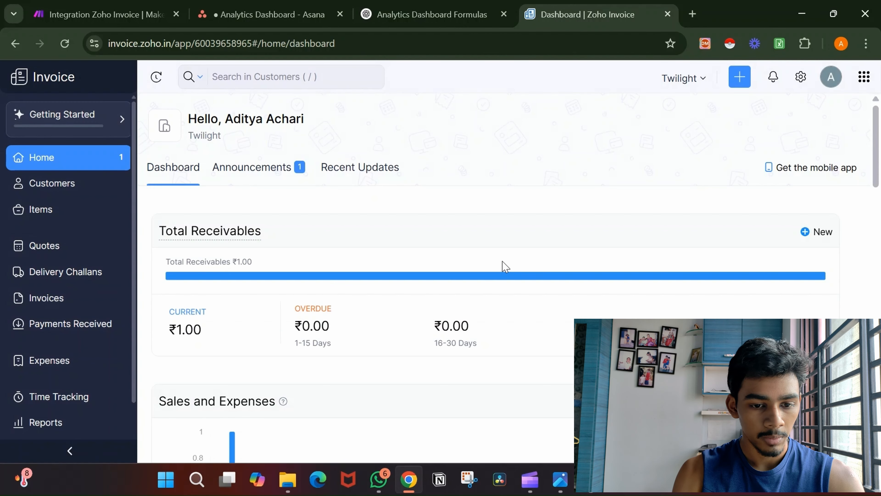
Start a new invoice in Zoho Invoice and open the form for adding a new customer to it.
scroll(505, 266, "down", 2)
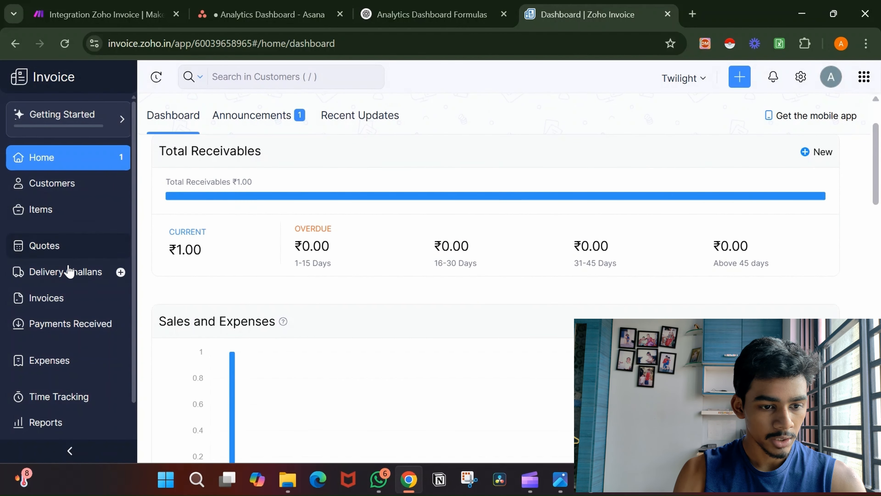
left_click(71, 299)
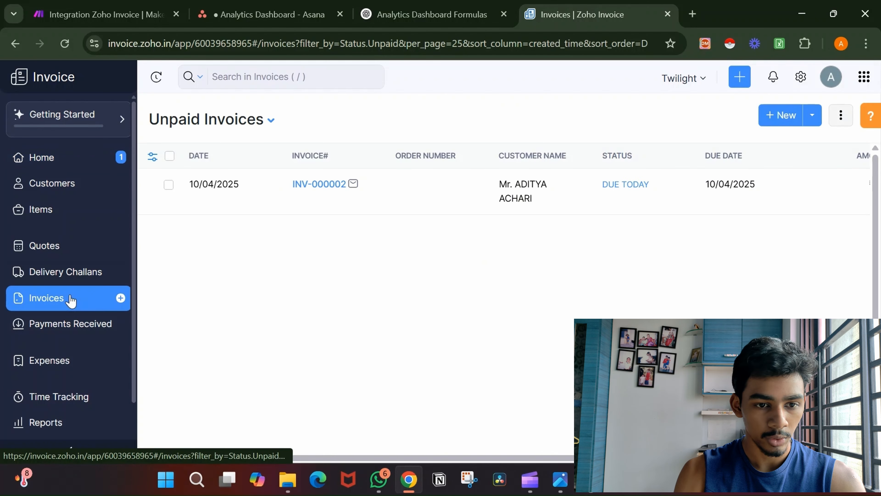
left_click(770, 126)
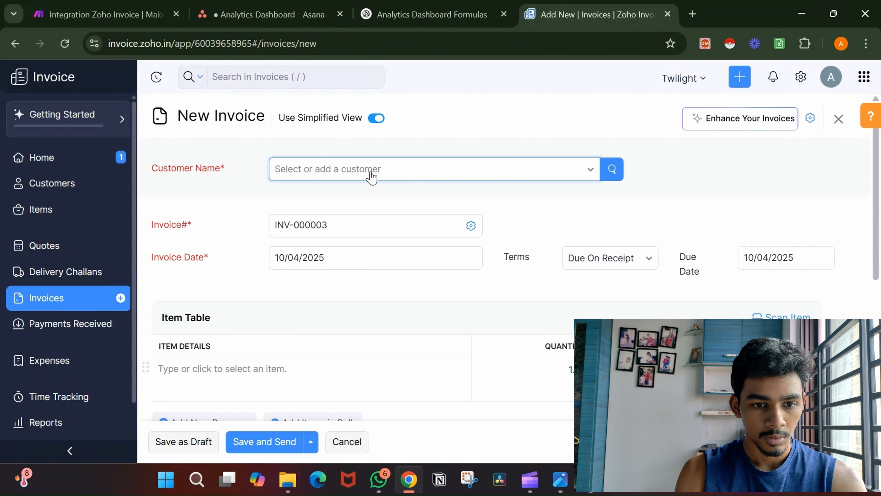
left_click(371, 177)
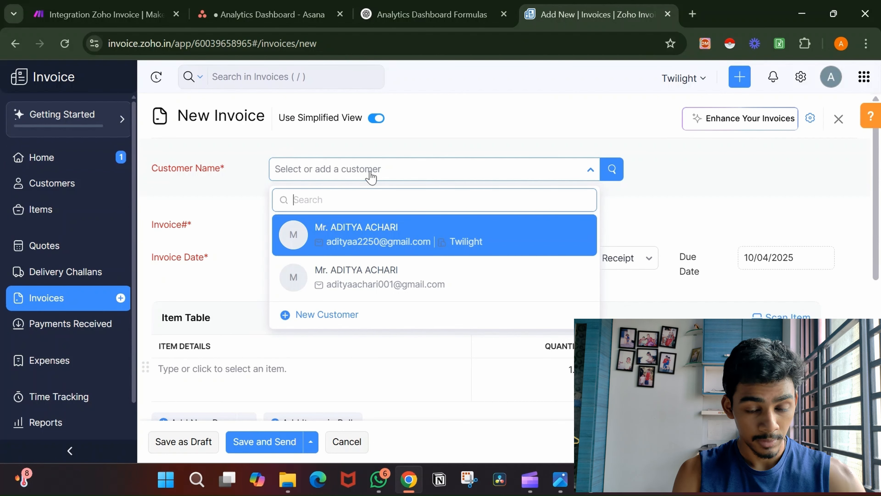
left_click(325, 316)
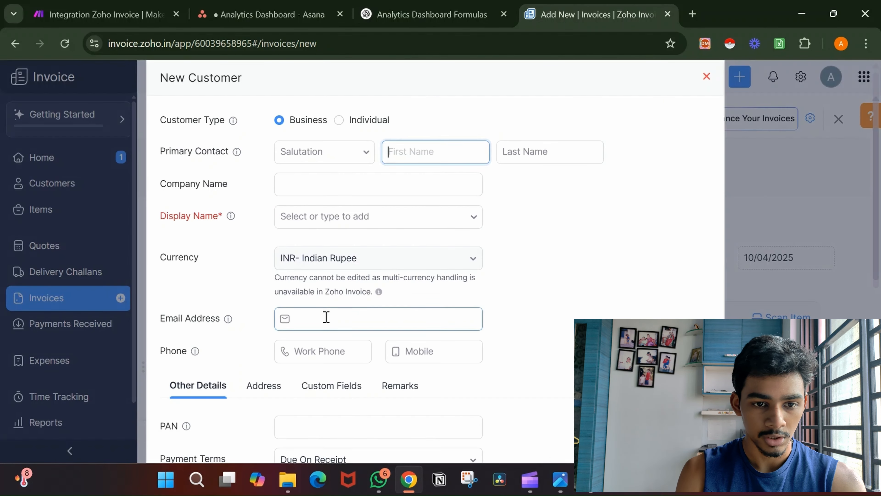
Fill in the customer's contact details from the saved autofill entry, choose the salutation Mr. and a display name, and save the customer.
left_click(417, 157)
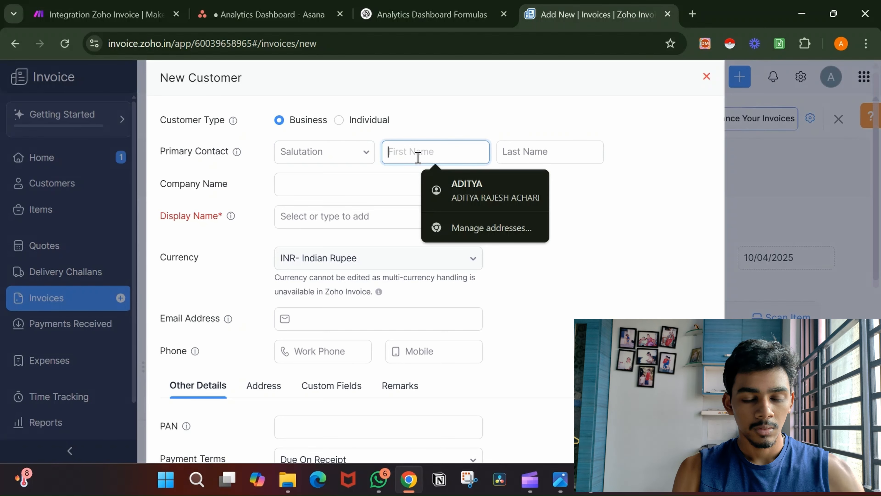
left_click(441, 184)
left_click(361, 149)
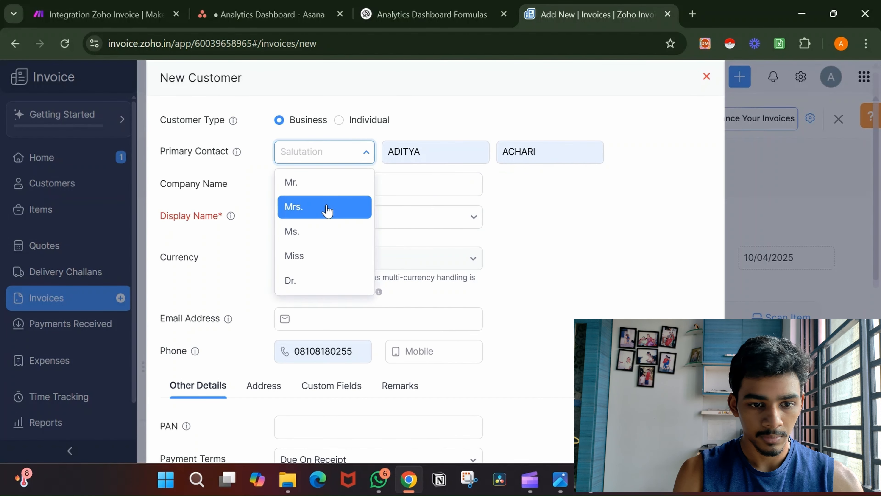
left_click(327, 187)
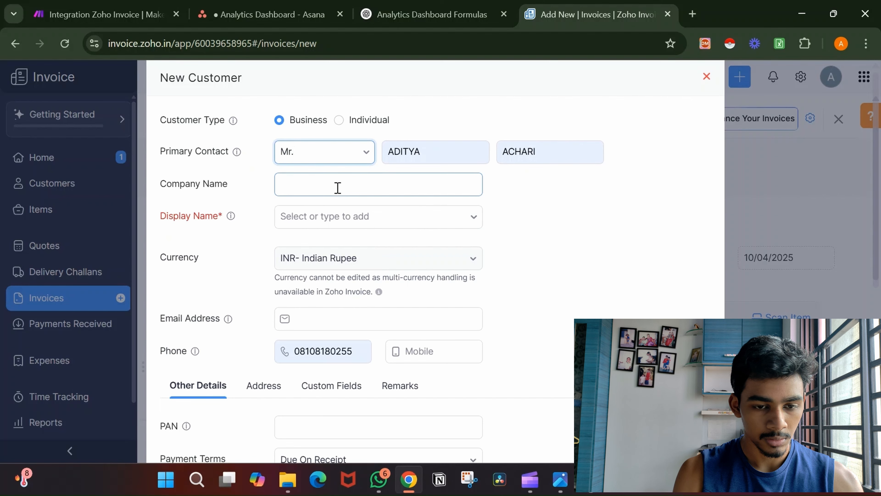
left_click(337, 187)
left_click(370, 216)
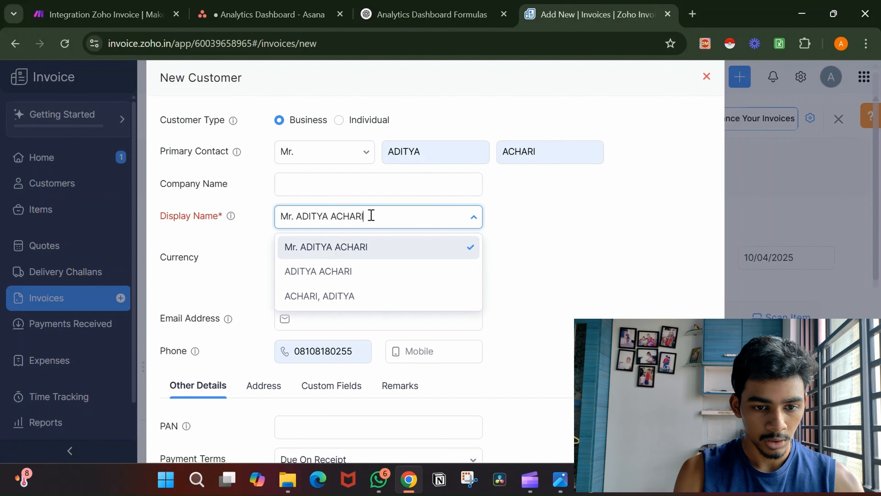
left_click(355, 280)
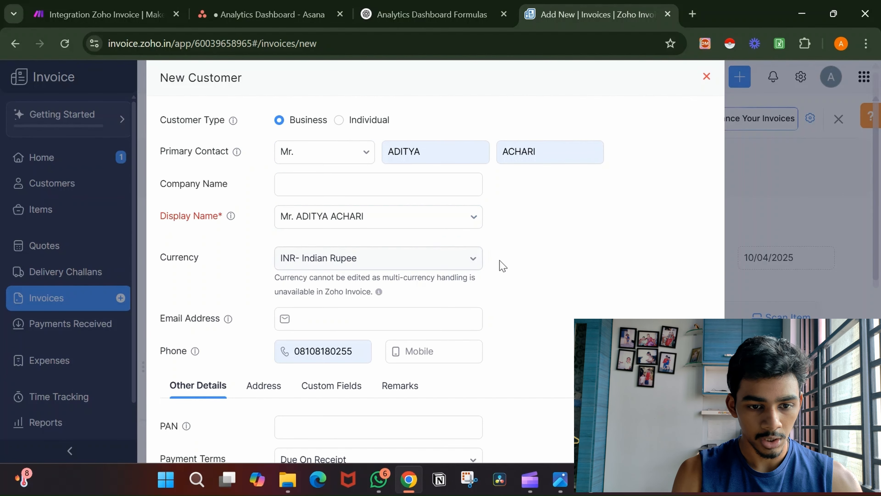
scroll(534, 264, "down", 2)
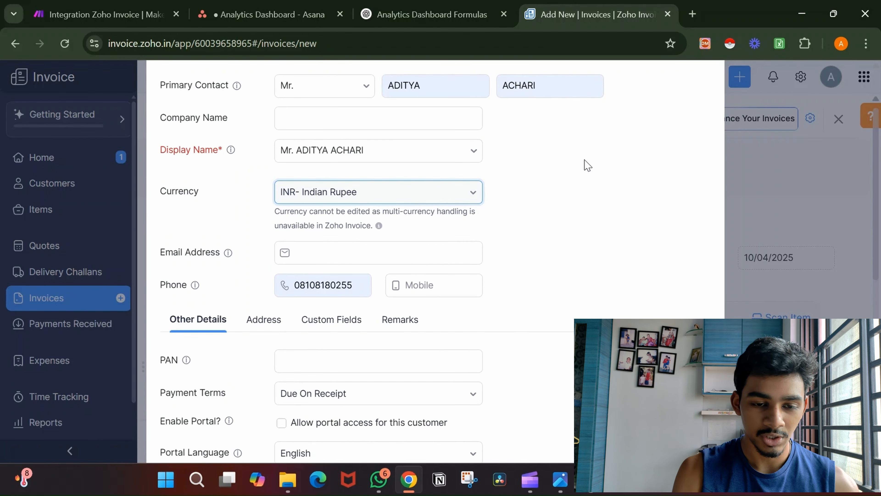
scroll(553, 173, "down", 1)
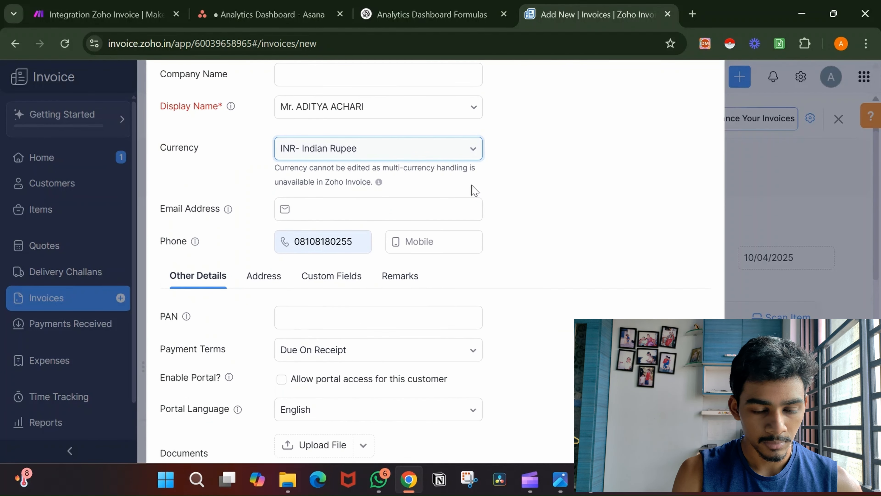
scroll(474, 190, "down", 4)
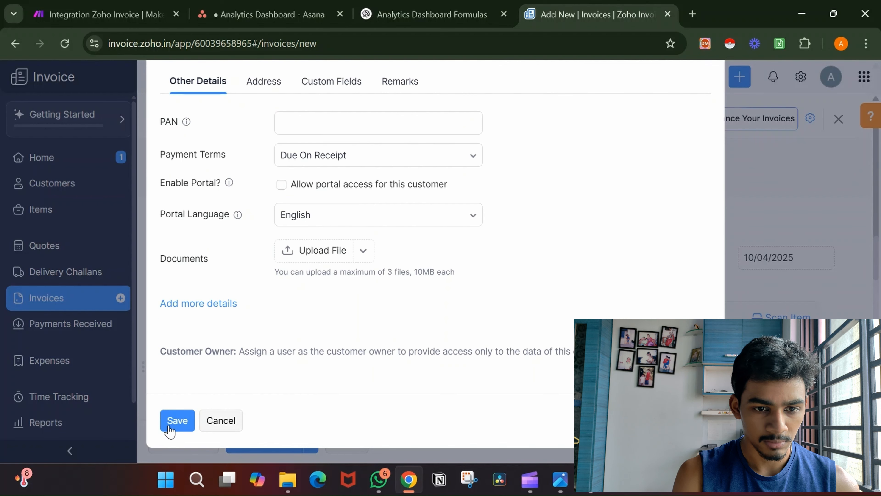
left_click(176, 420)
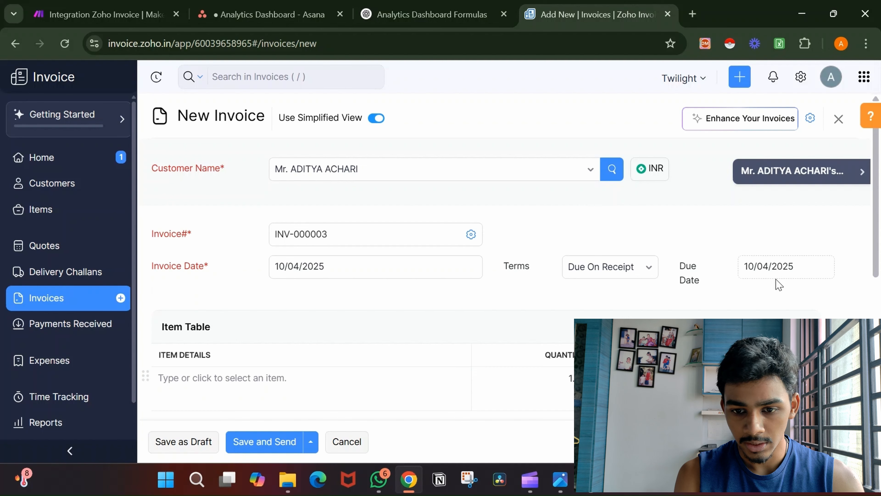
Add a new item named Hiring System to the invoice as a Service with a selling price of INR 500.
scroll(778, 285, "down", 3)
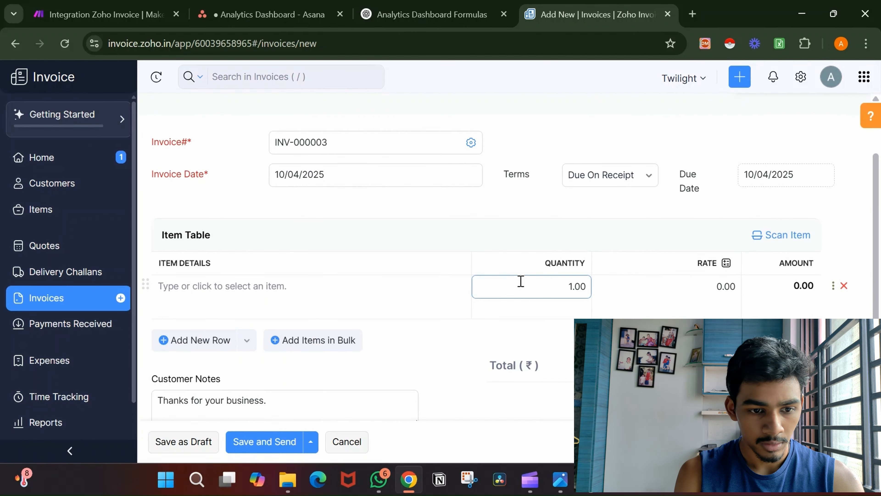
left_click(364, 294)
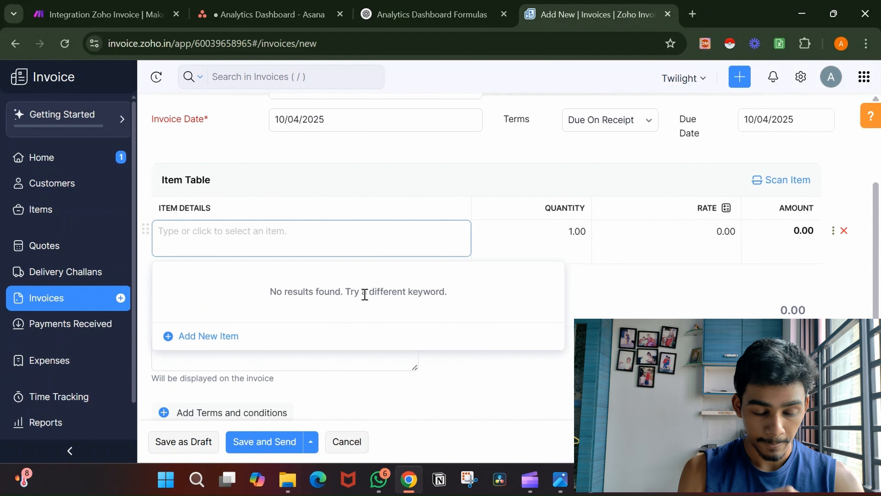
left_click(243, 338)
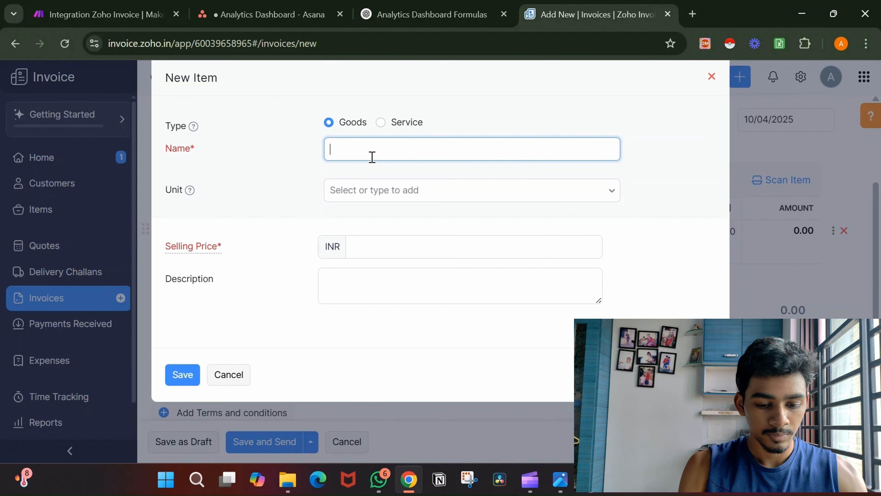
type("Hiring ")
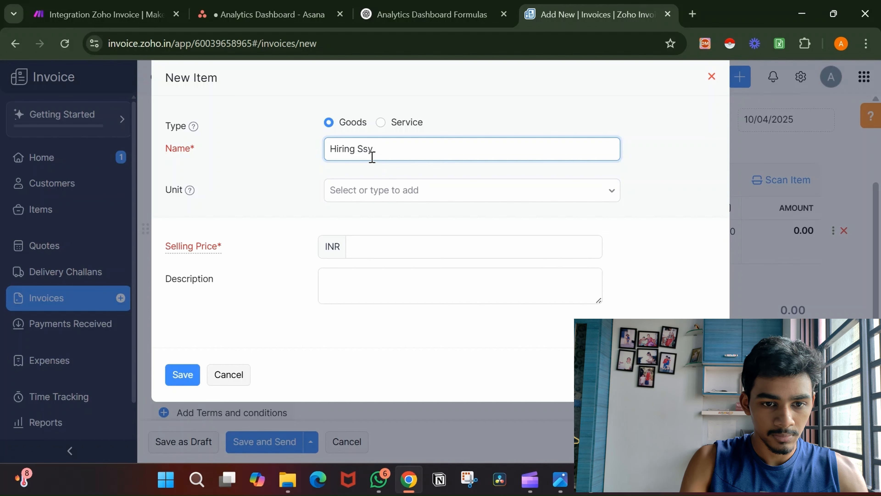
type("System")
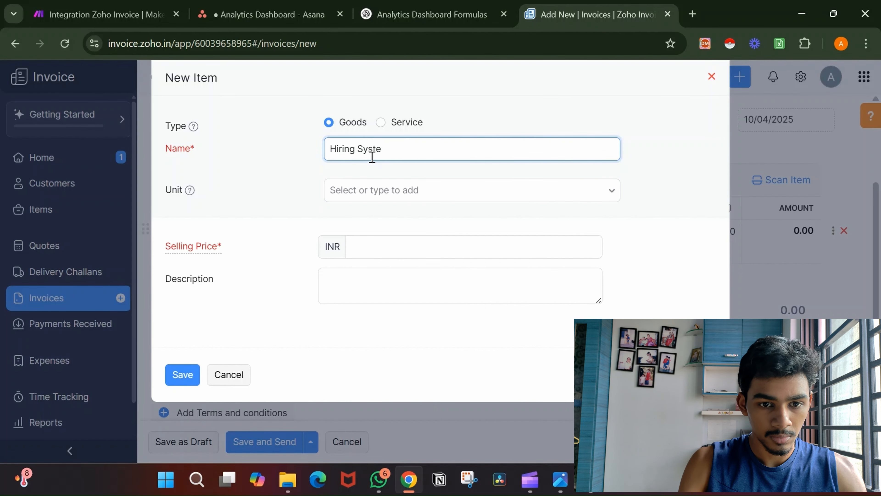
left_click(381, 123)
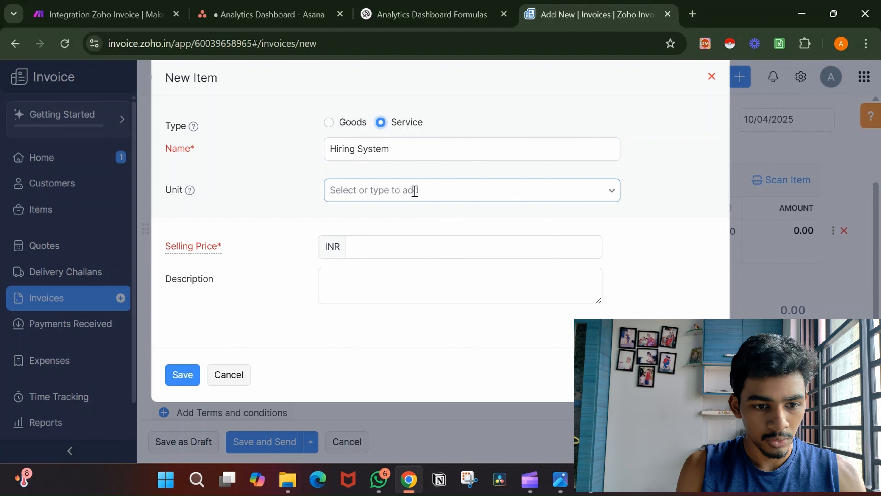
left_click(402, 247)
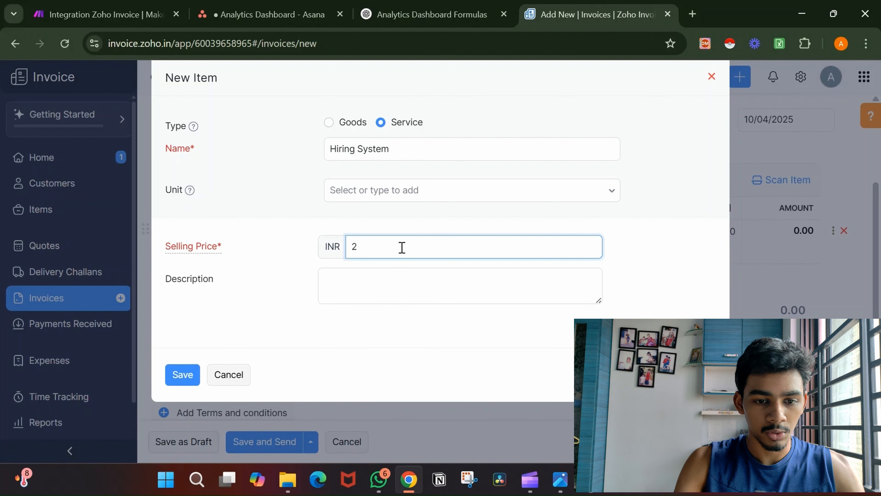
key("BackSpace")
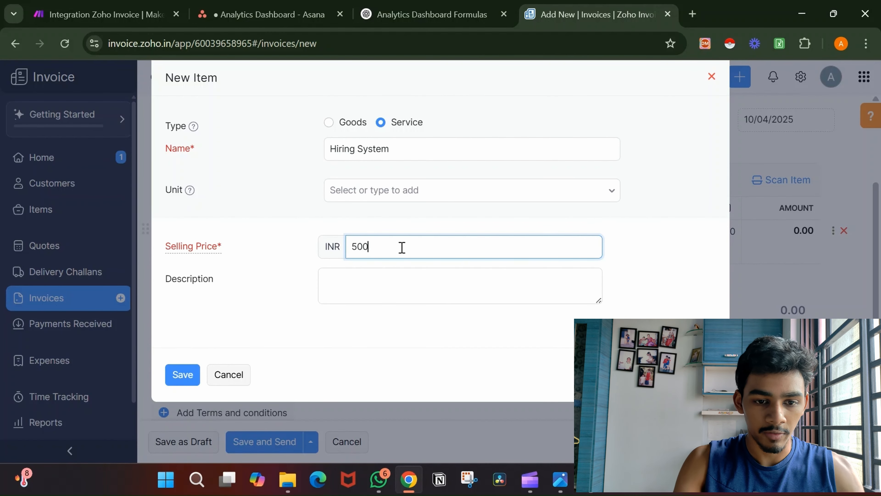
left_click(184, 374)
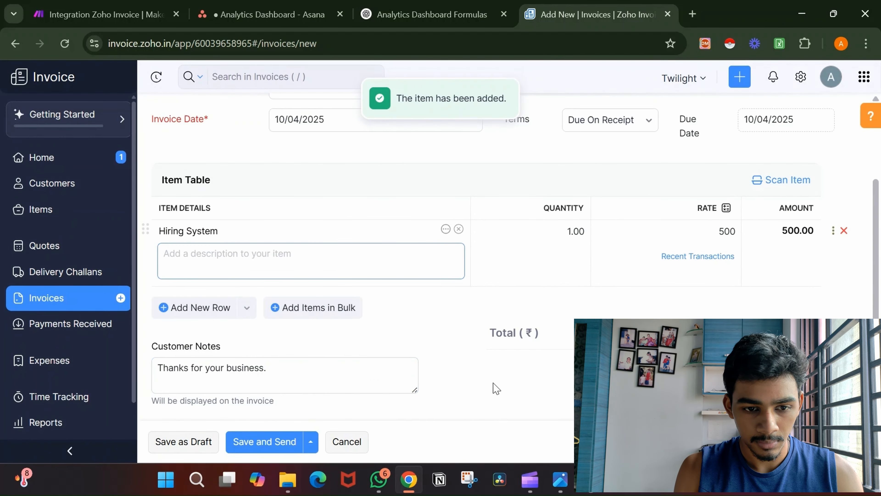
Check the invoice's remaining details and total, and save the invoice as a draft.
scroll(492, 387, "down", 1)
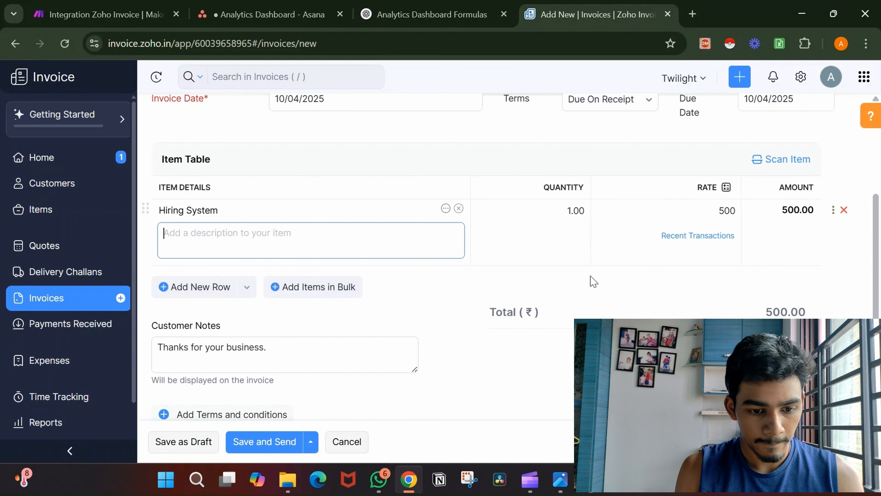
scroll(591, 280, "down", 2)
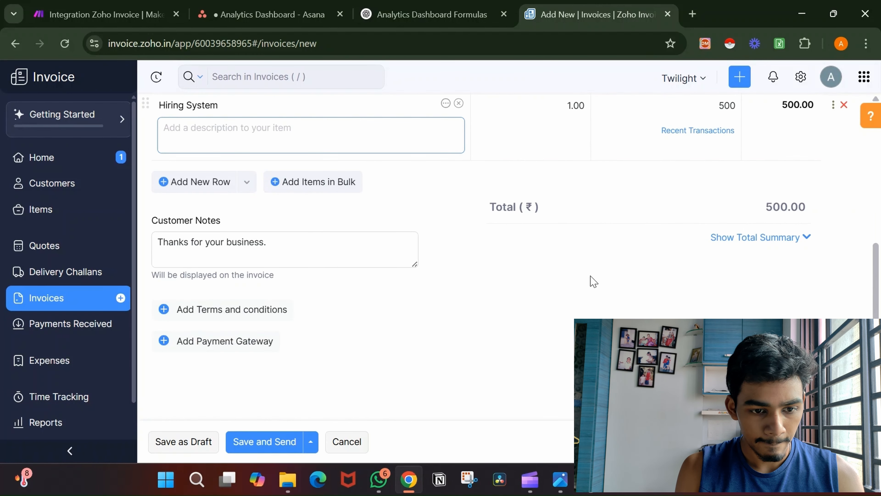
left_click(727, 240)
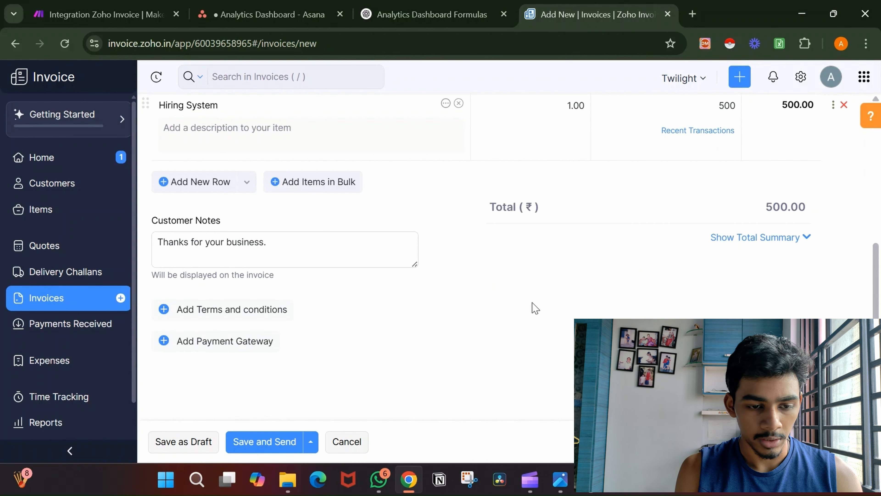
left_click(199, 441)
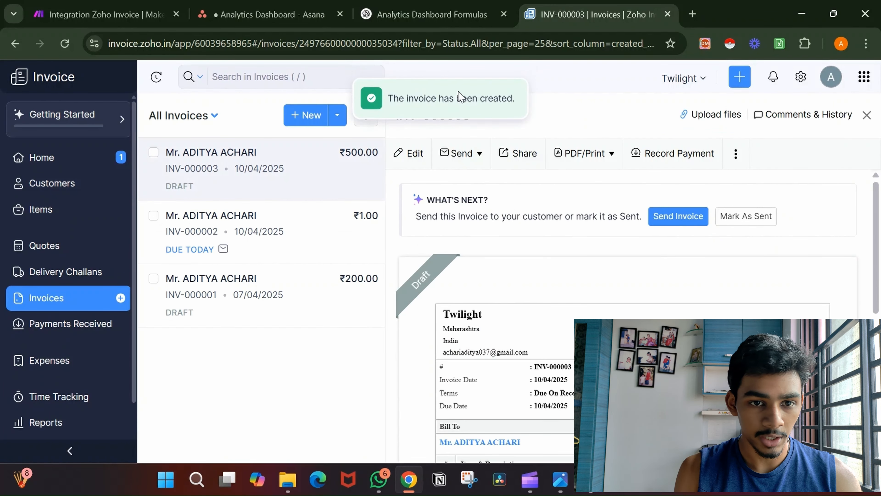
Return to the Make scenario and start a new Zoho Invoice connection, ready for its organization ID.
left_click(143, 10)
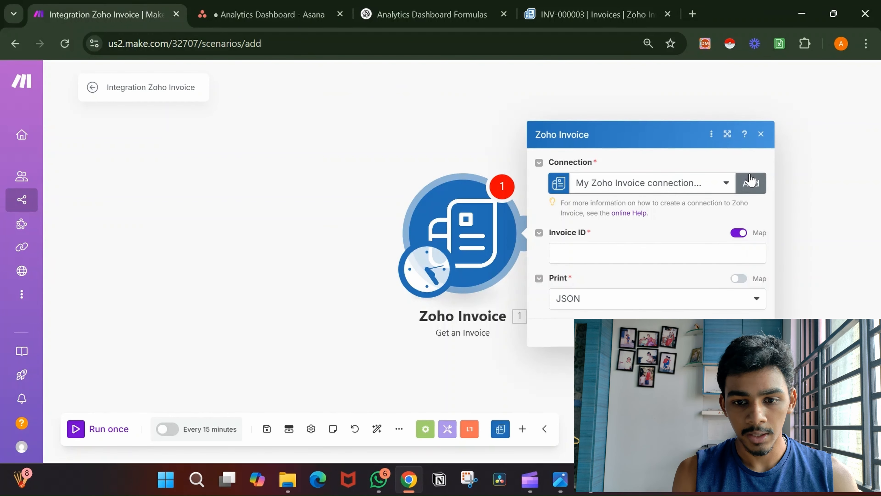
left_click(749, 182)
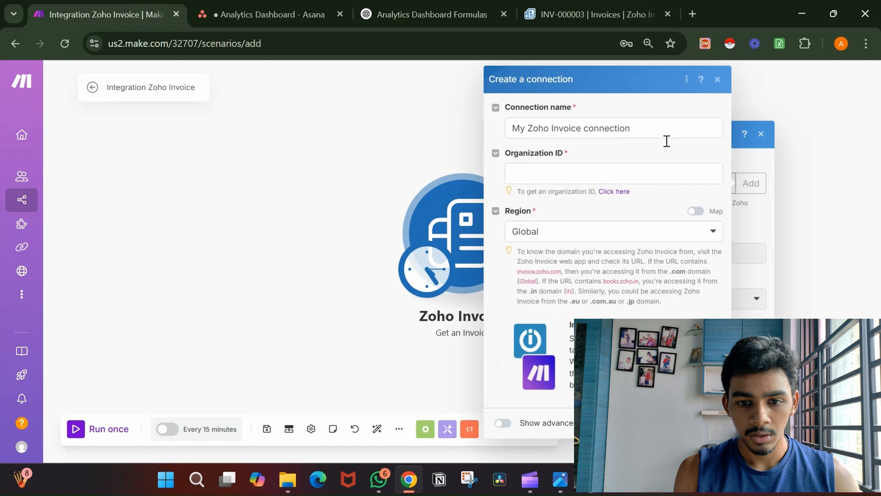
left_click(650, 179)
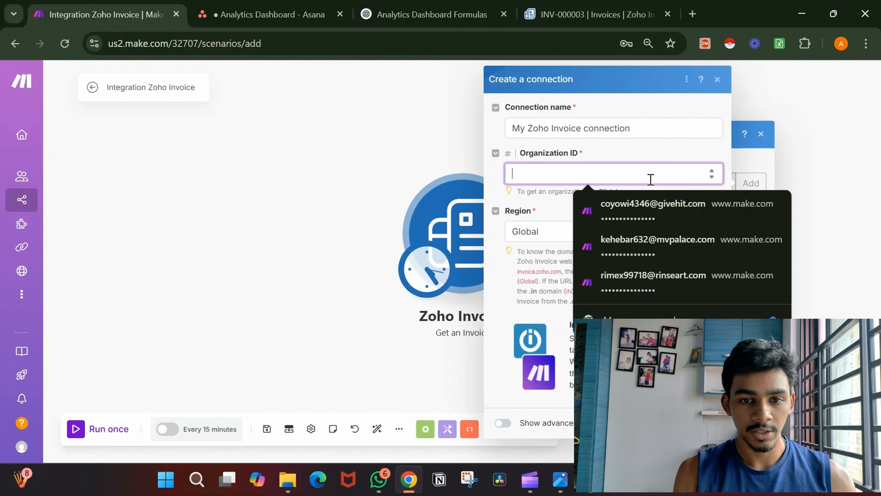
Copy the organization ID from the Organization Profile settings in Zoho Invoice and switch back to Make.
left_click(603, 5)
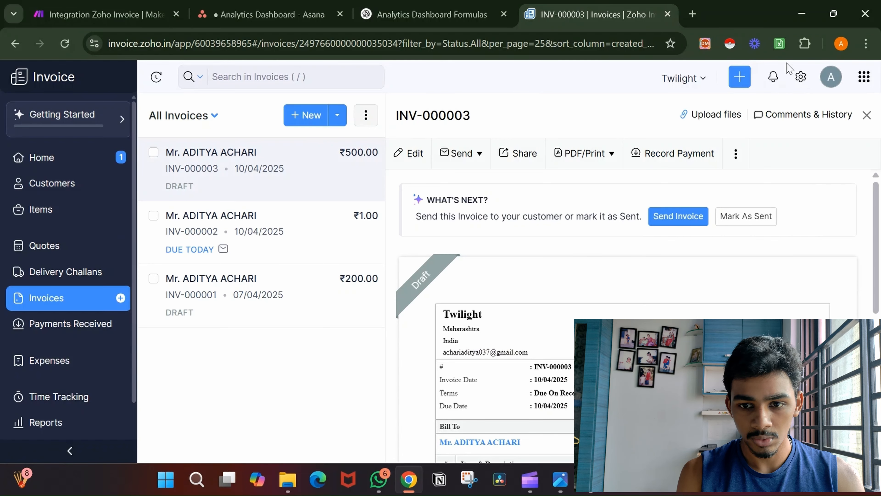
left_click(800, 78)
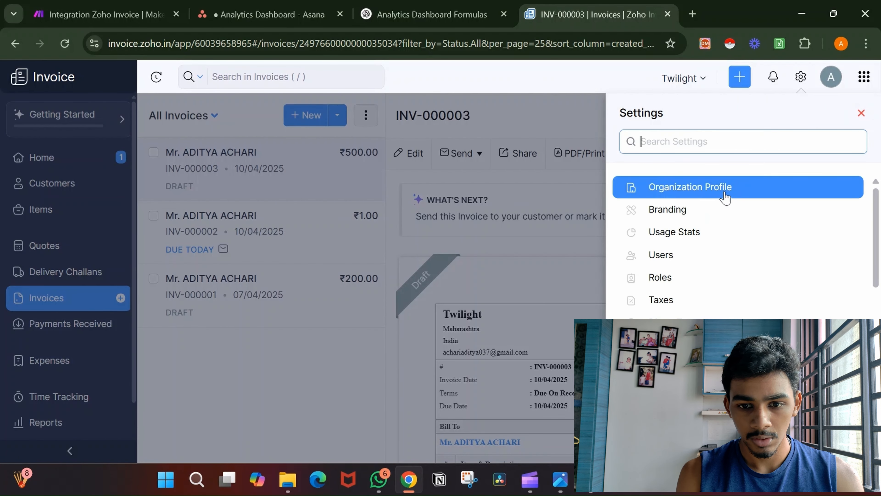
left_click(725, 193)
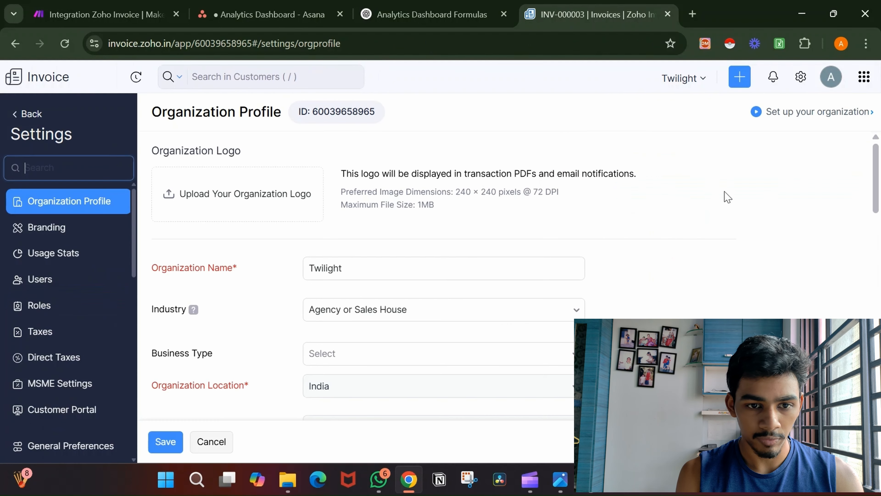
double_click(324, 112)
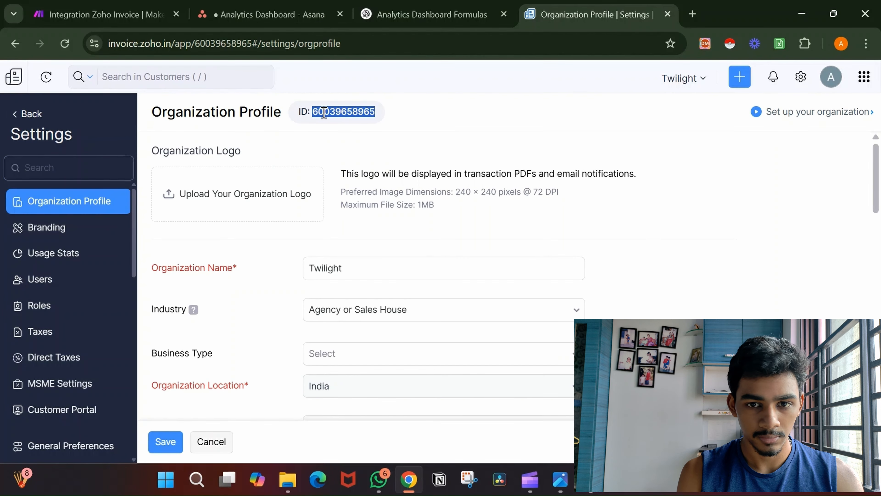
left_click(130, 5)
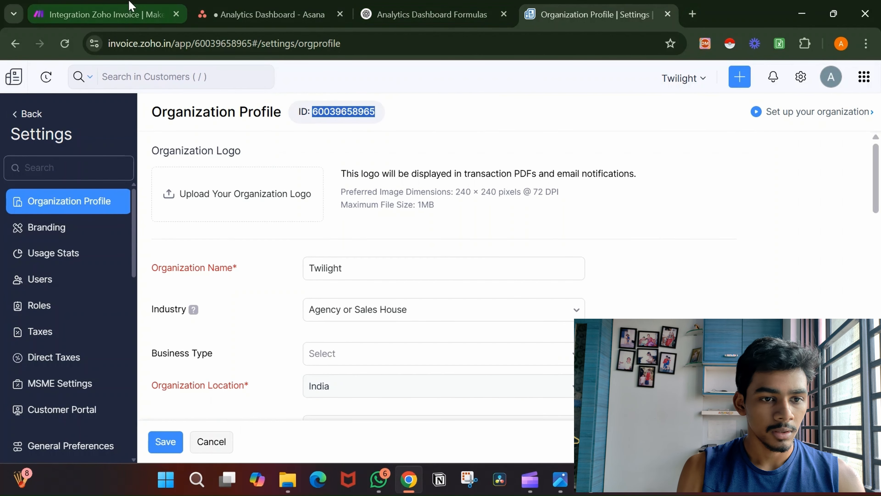